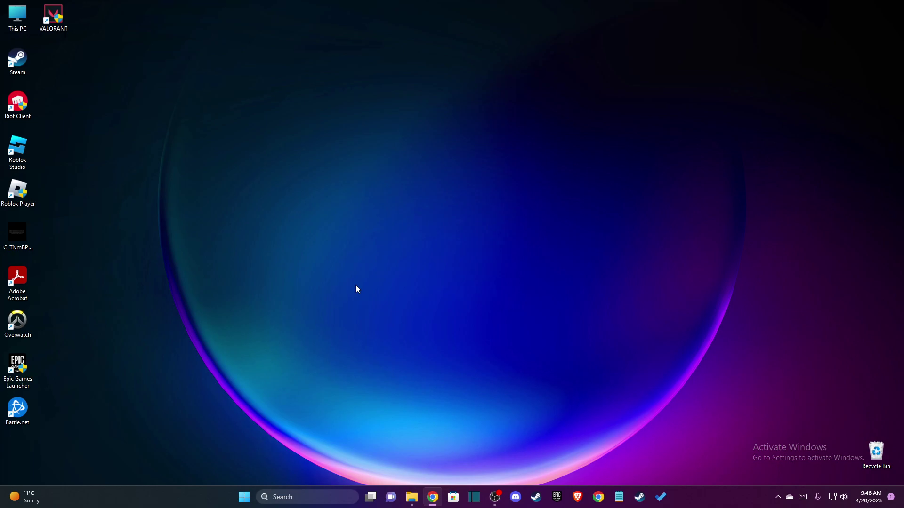
Step: Launch Task Manager from the taskbar menu and move its window up and left
right_click(203, 494)
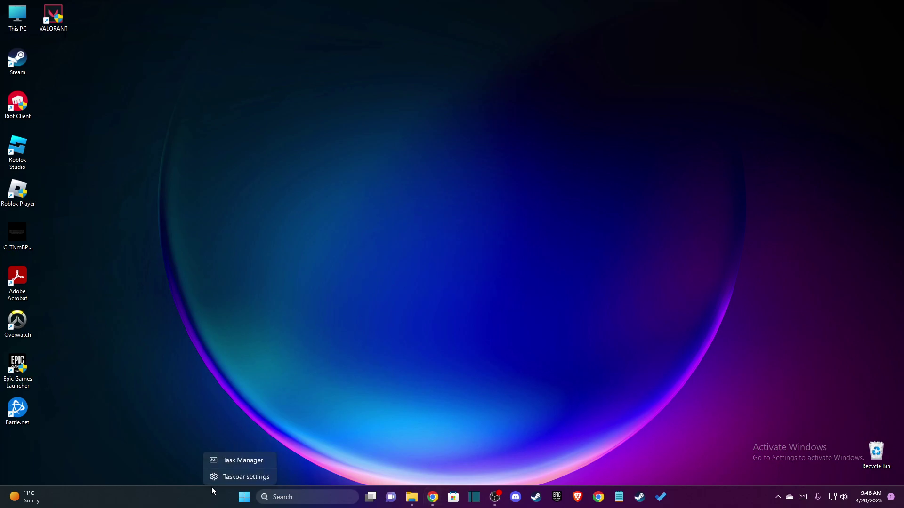
left_click(226, 459)
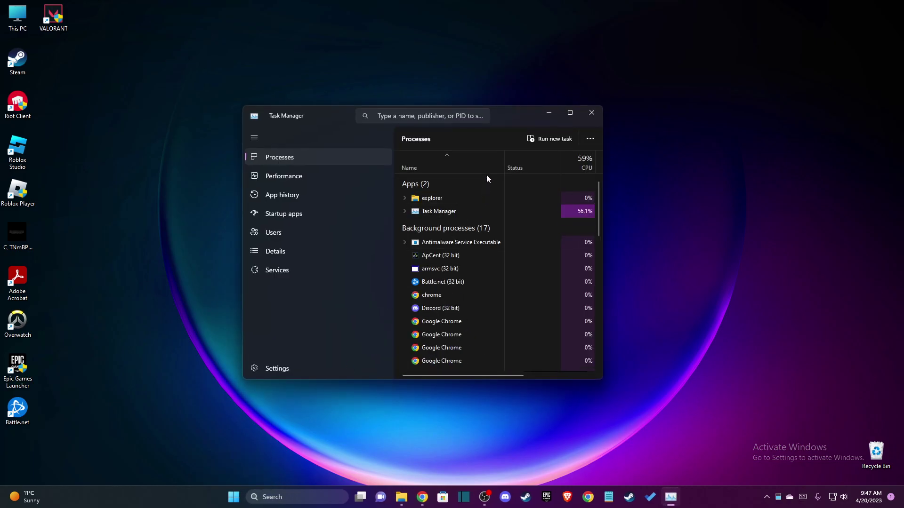
left_click_drag(509, 117, 465, 113)
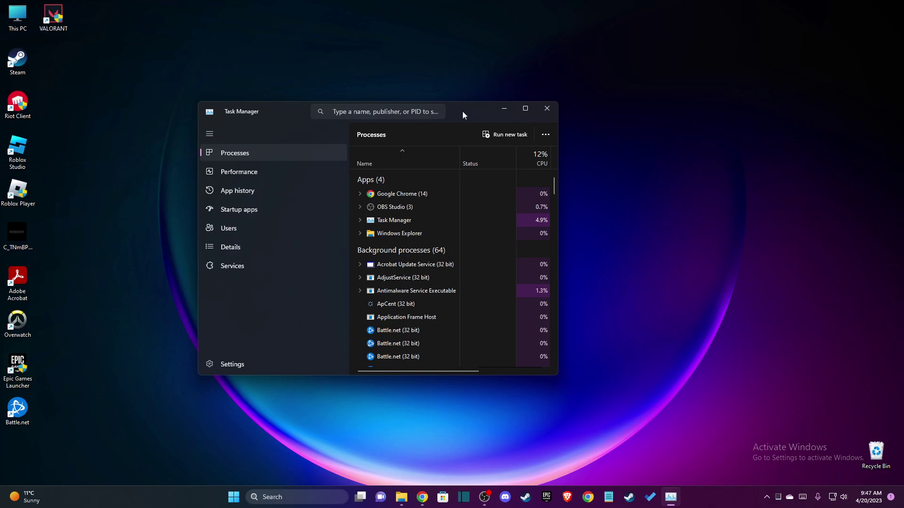
Step: Maximize Task Manager and end the Razer Chroma Stream Server task
left_click(525, 109)
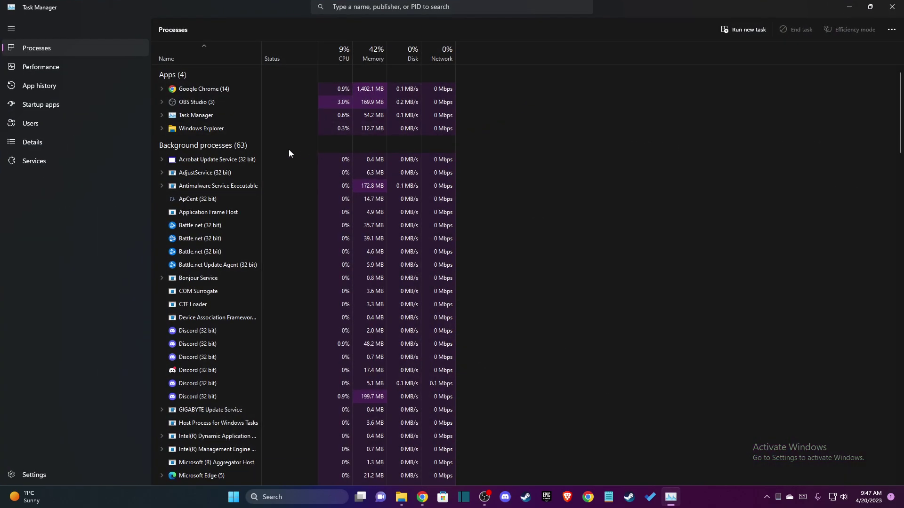
scroll(204, 251, "down", 3)
scroll(204, 251, "down", 2)
scroll(212, 263, "down", 1)
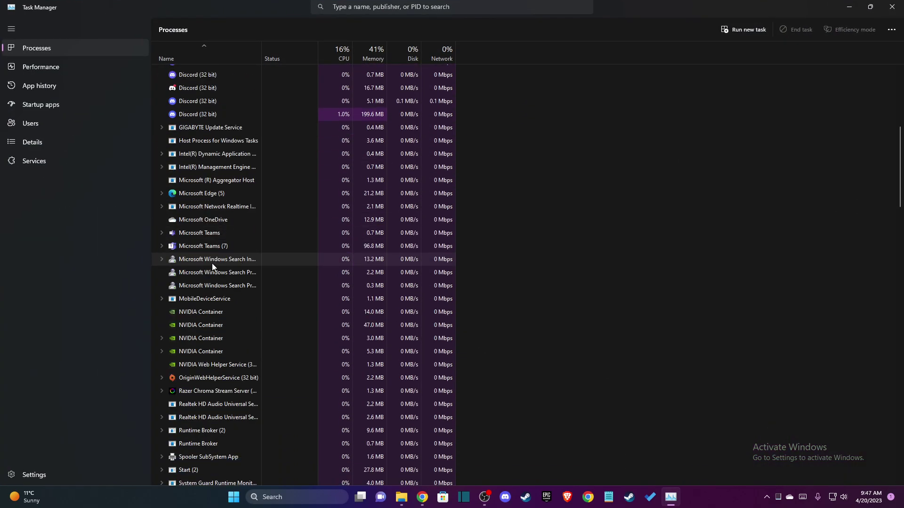
scroll(212, 263, "down", 1)
scroll(203, 283, "down", 1)
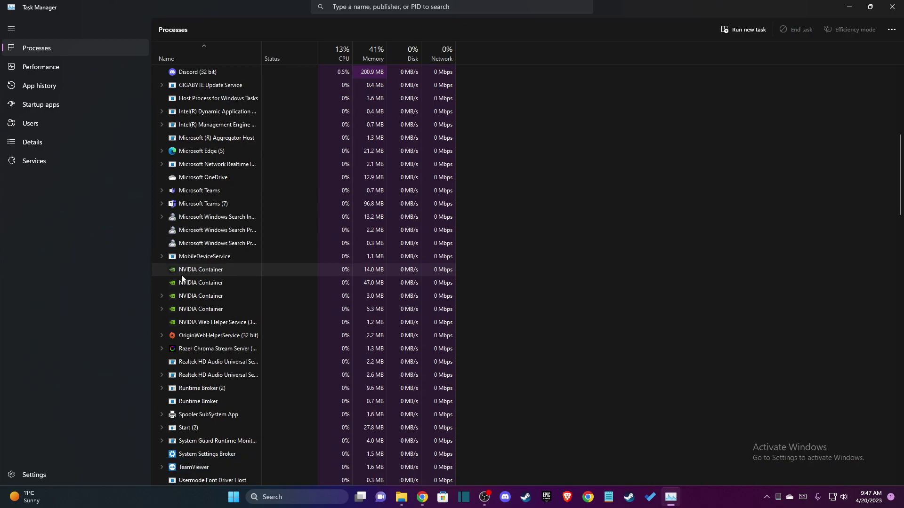
right_click(182, 353)
left_click(220, 366)
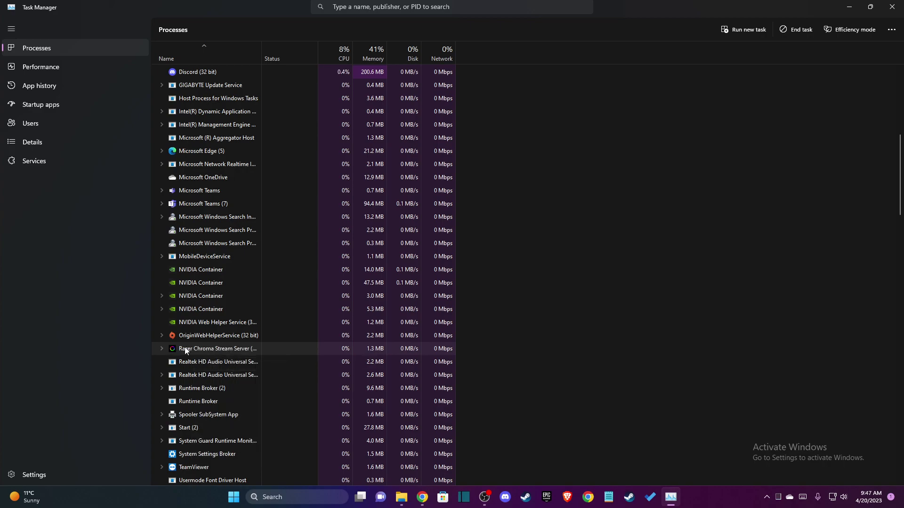
scroll(212, 344, "down", 2)
scroll(214, 343, "up", 2)
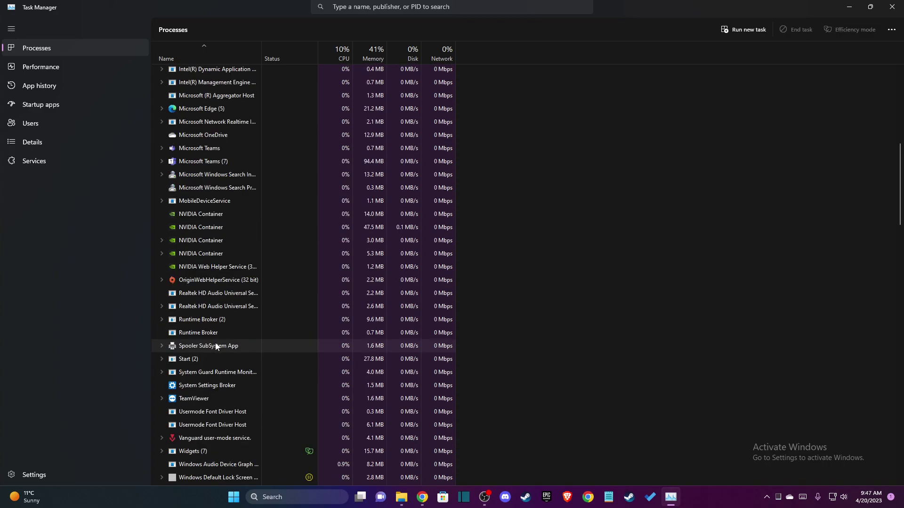
scroll(216, 343, "up", 2)
scroll(217, 346, "up", 1)
scroll(217, 345, "up", 2)
scroll(219, 347, "up", 1)
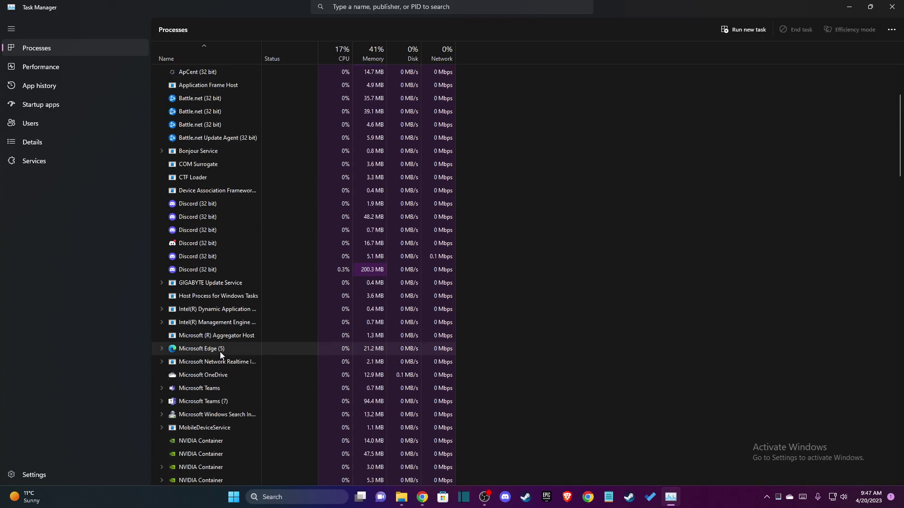
scroll(219, 352, "up", 1)
scroll(226, 339, "up", 3)
scroll(230, 330, "up", 1)
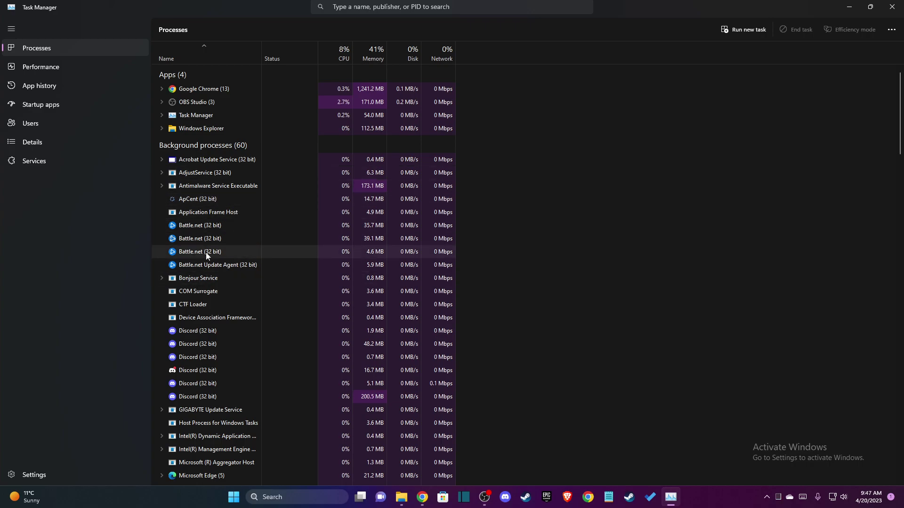
scroll(199, 260, "down", 1)
scroll(203, 218, "down", 2)
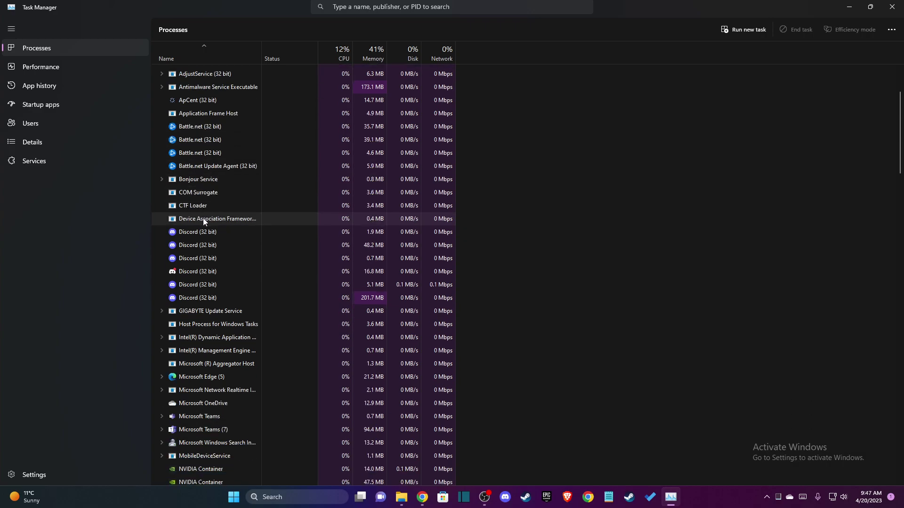
scroll(204, 221, "down", 2)
scroll(203, 221, "down", 1)
scroll(202, 221, "down", 1)
scroll(202, 222, "down", 2)
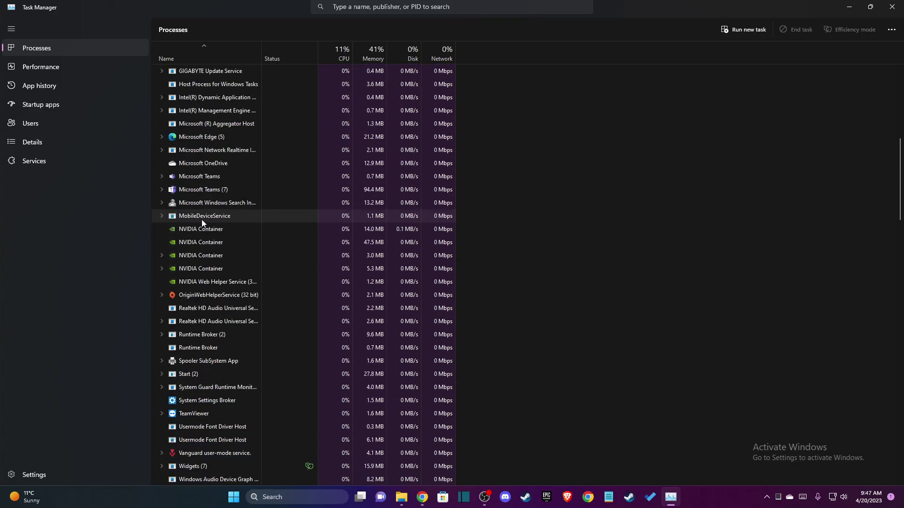
scroll(202, 223, "down", 1)
Step: Expand OriginWebHelperService to show its child process and reopen its menu to end it
right_click(208, 259)
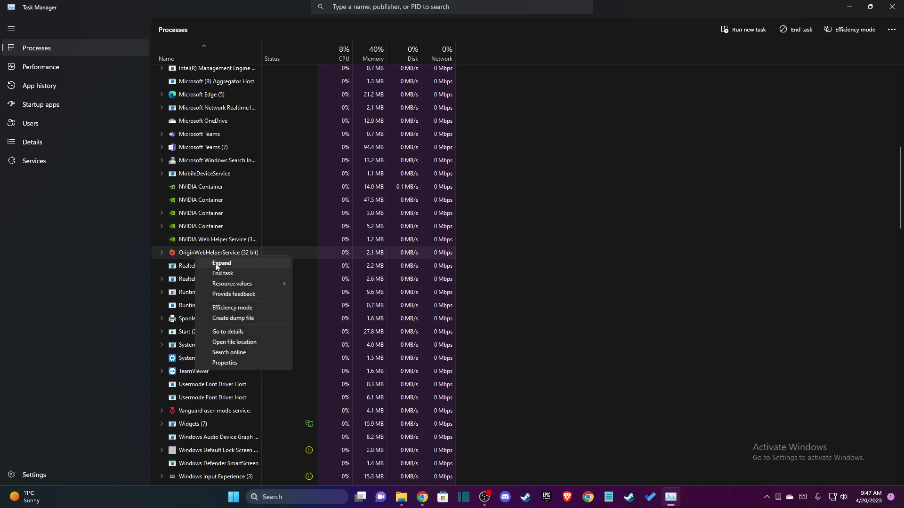
left_click(215, 263)
right_click(194, 254)
key("Escape")
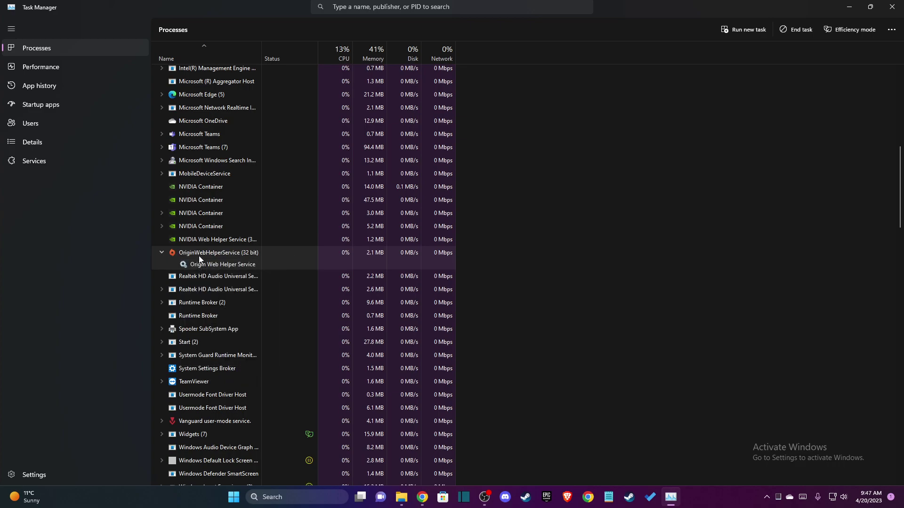
scroll(213, 216, "down", 2)
scroll(215, 215, "down", 2)
scroll(216, 219, "down", 3)
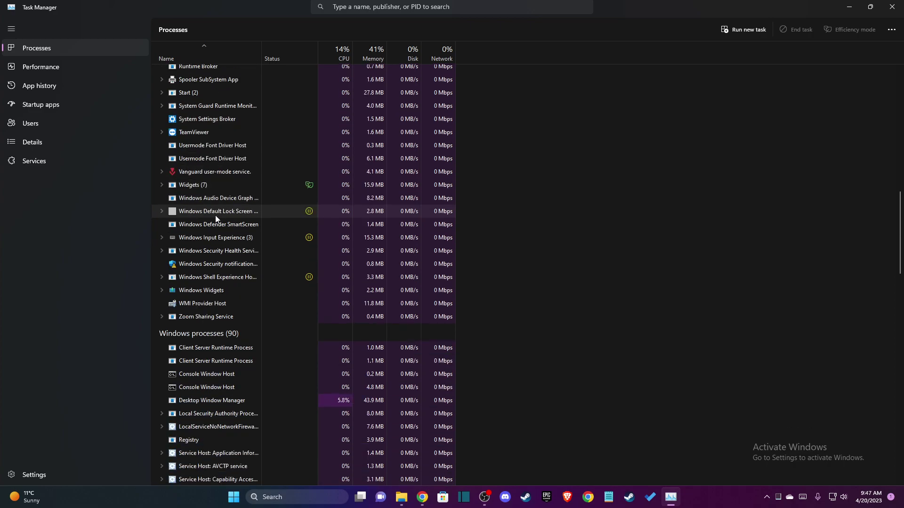
scroll(216, 219, "down", 2)
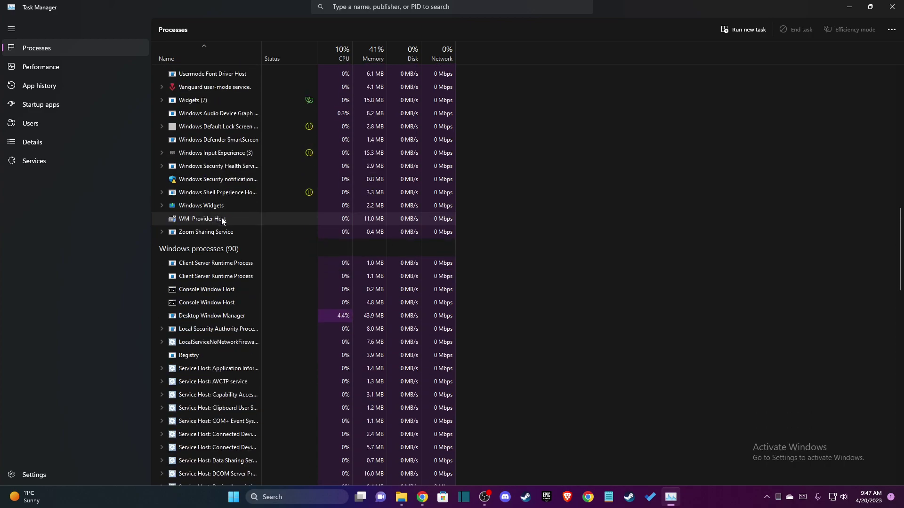
scroll(222, 220, "up", 3)
scroll(226, 221, "up", 4)
scroll(226, 222, "up", 1)
scroll(226, 223, "up", 2)
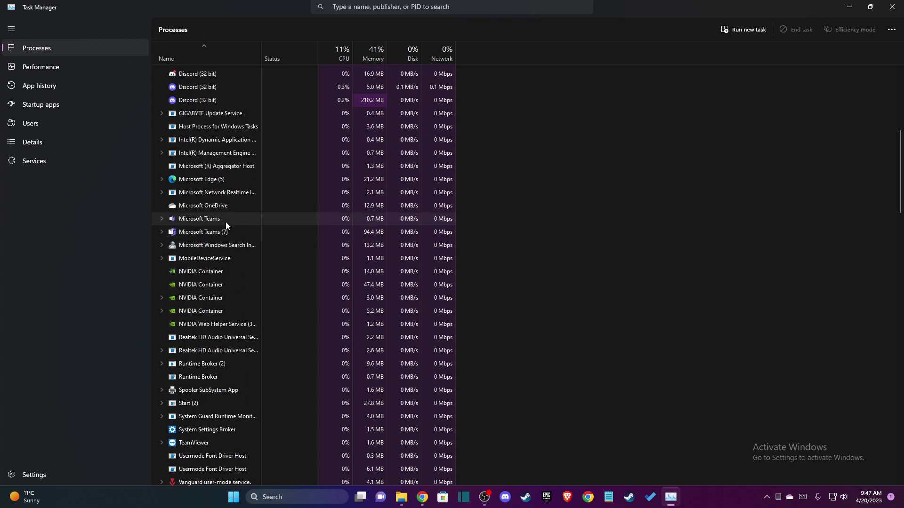
scroll(224, 223, "up", 2)
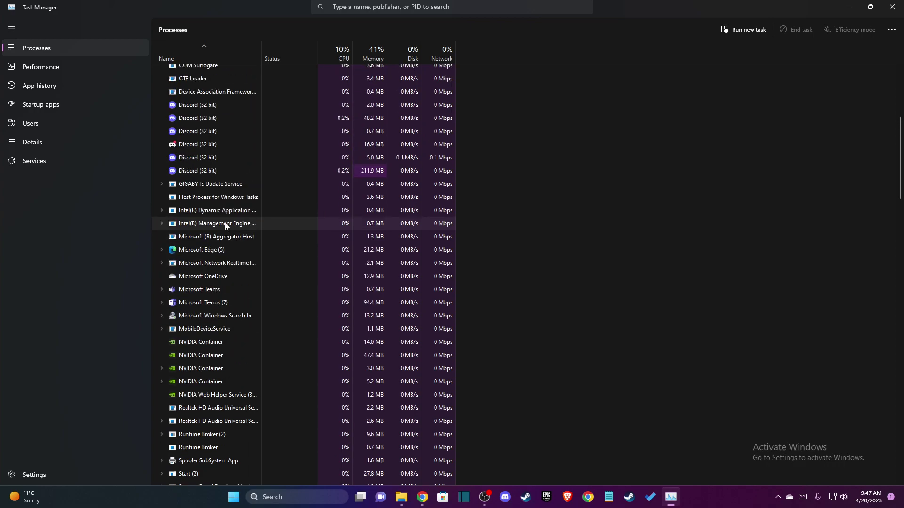
scroll(224, 223, "up", 2)
scroll(224, 223, "up", 2)
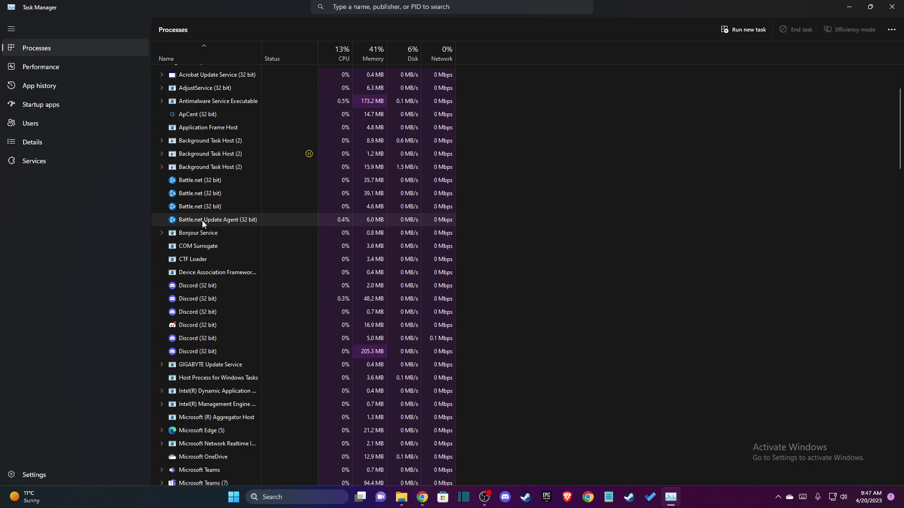
scroll(203, 222, "up", 2)
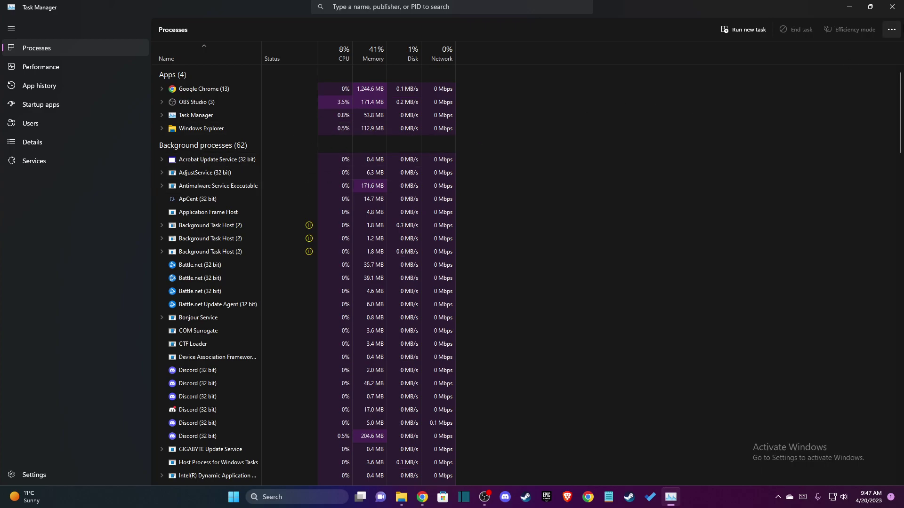
Step: Close the Task Manager window to return to the desktop
left_click(892, 7)
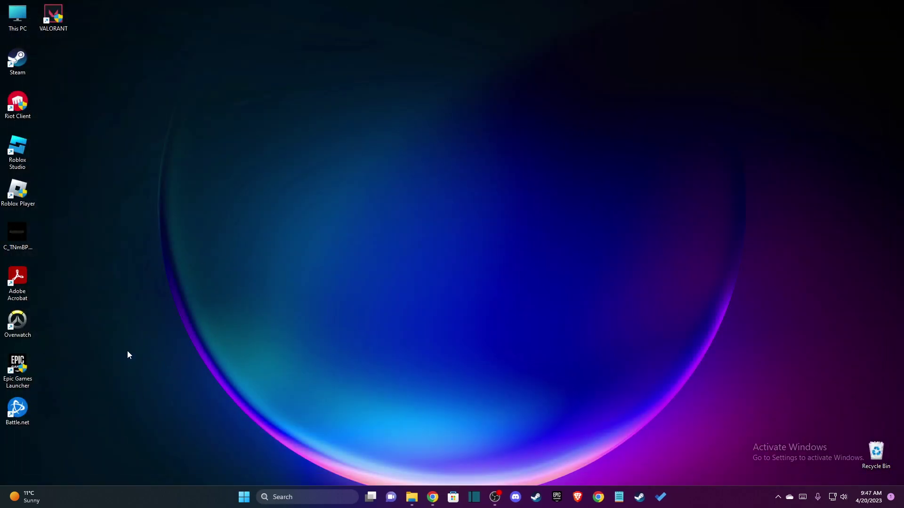
Step: Open the Battle.net shortcut's Properties on the Compatibility tab
right_click(40, 422)
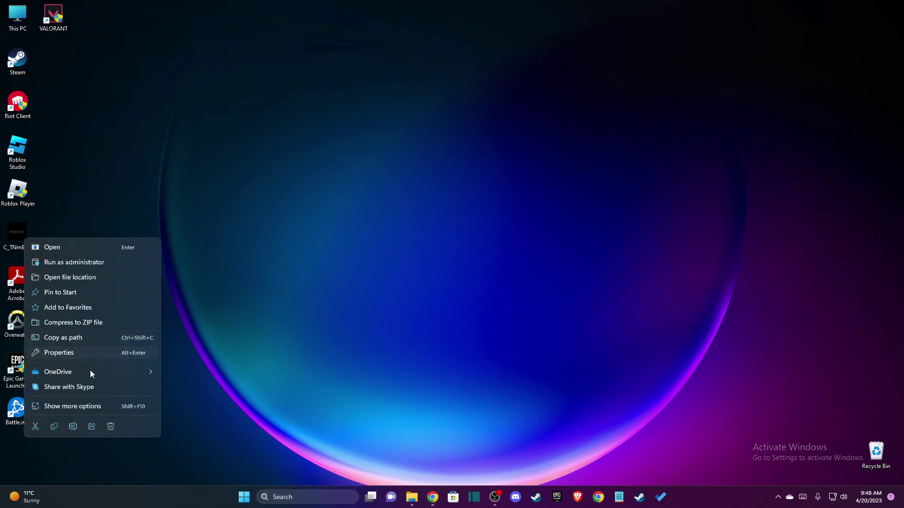
left_click(50, 353)
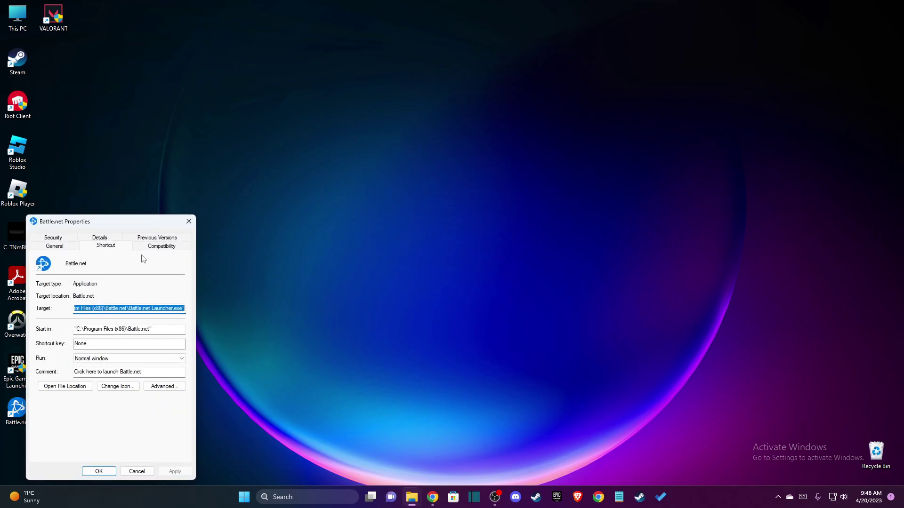
left_click(160, 248)
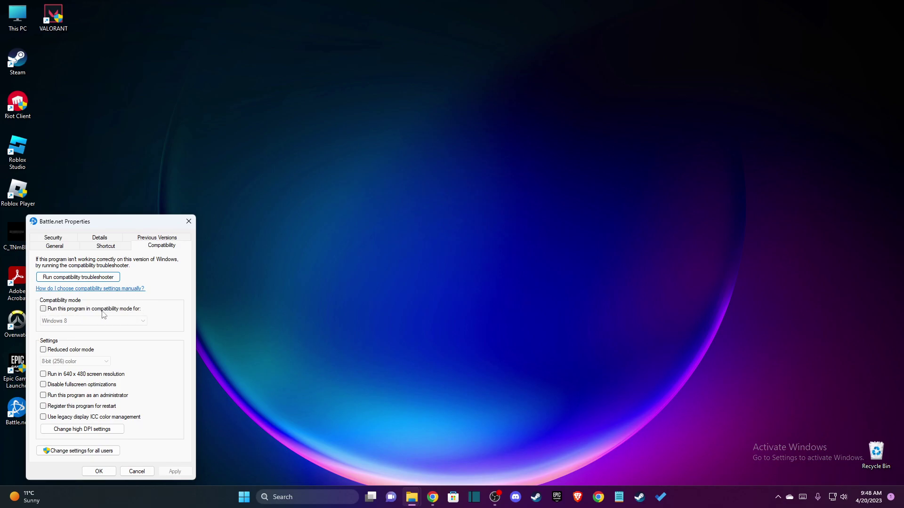
Step: Tick Windows 8 compatibility, disable fullscreen optimizations and run as administrator, then close Properties
left_click(44, 310)
left_click(44, 385)
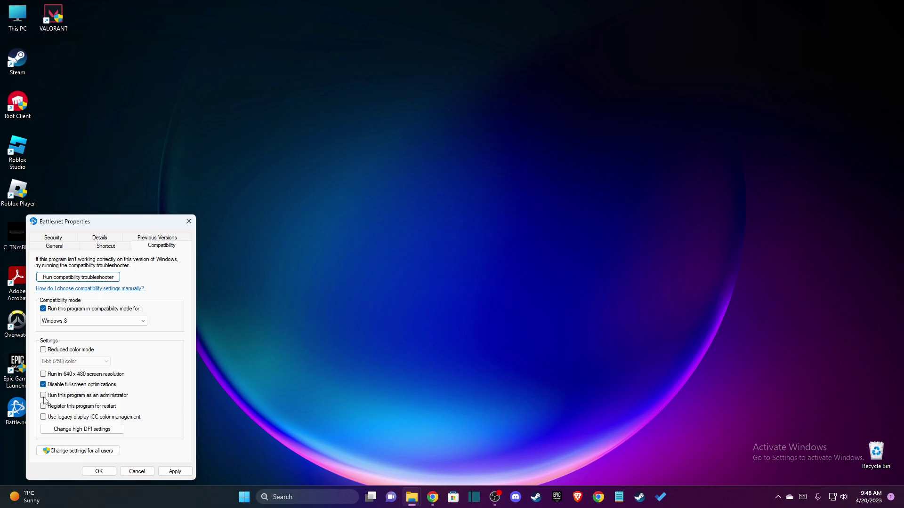
left_click(42, 396)
left_click(187, 222)
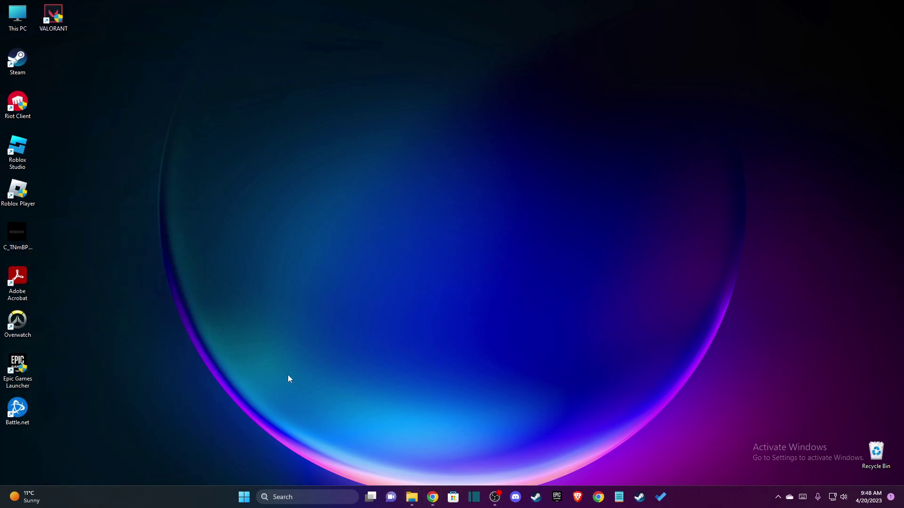